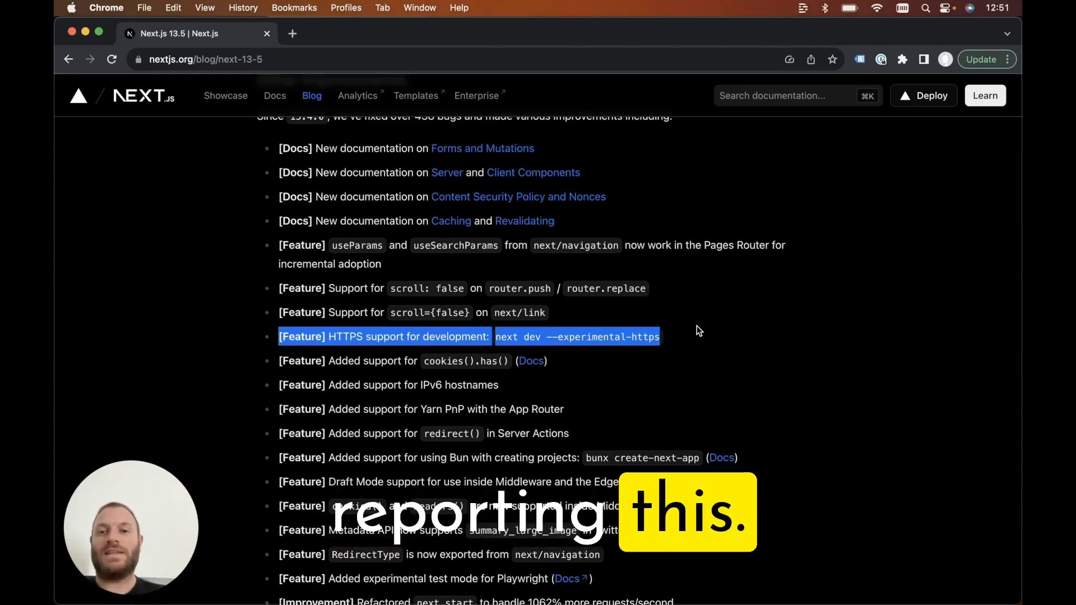
{"action": "scroll", "coordinate": [697, 330], "scroll_direction": "up", "scroll_amount": 1}
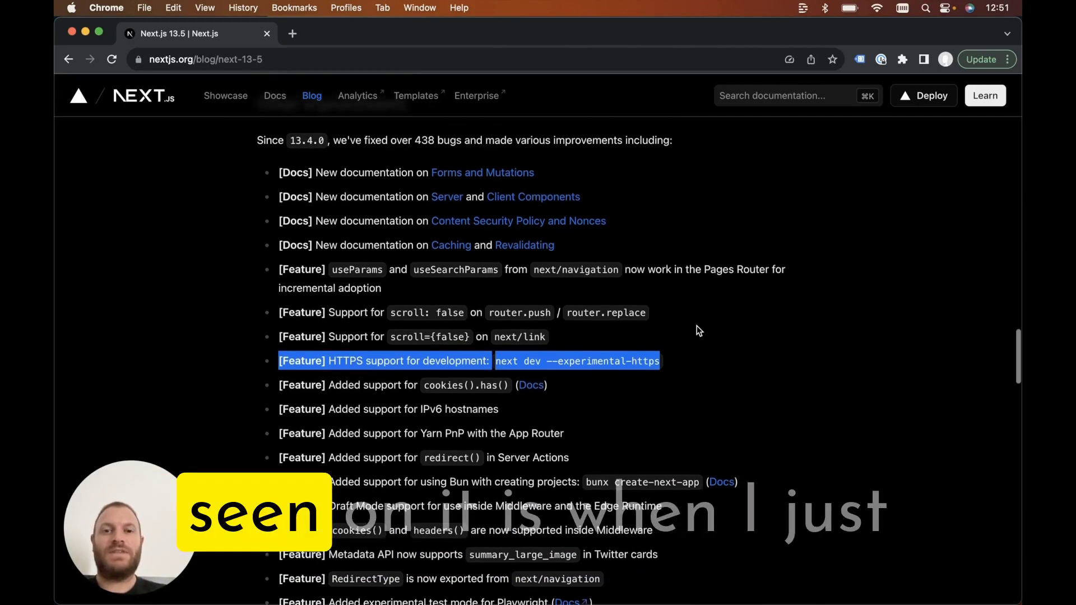
{"action": "scroll", "coordinate": [698, 331], "scroll_direction": "up", "scroll_amount": 2}
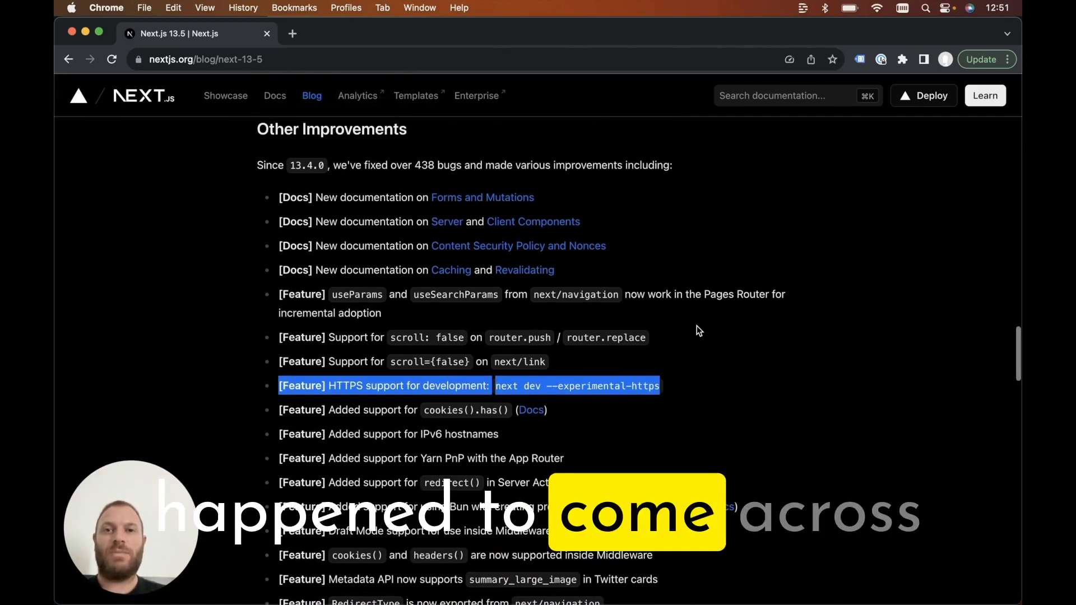
{"action": "scroll", "coordinate": [697, 330], "scroll_direction": "up", "scroll_amount": 1}
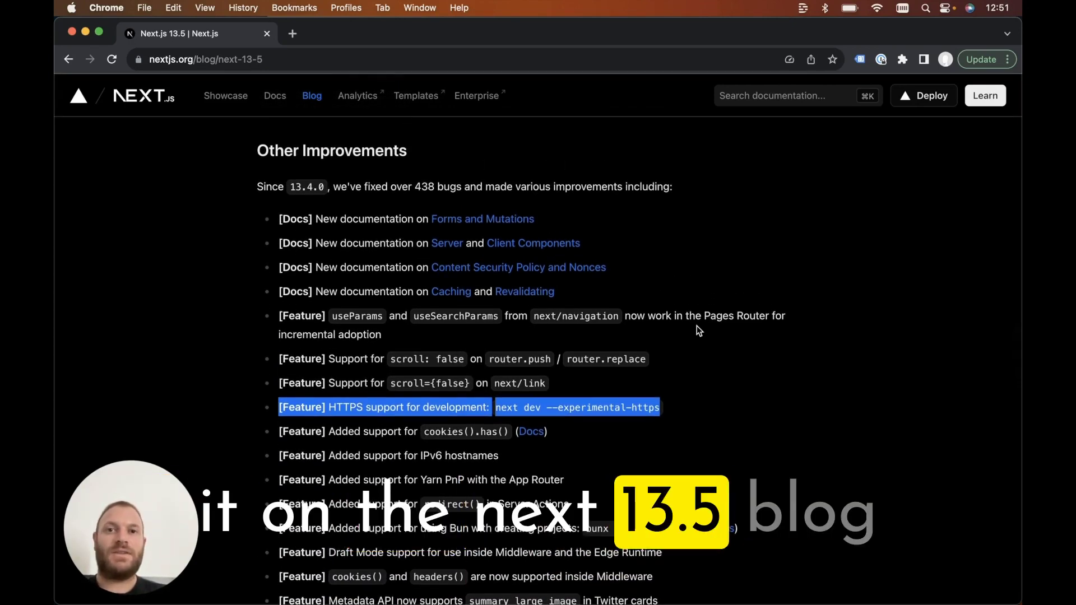
{"action": "scroll", "coordinate": [697, 331], "scroll_direction": "up", "scroll_amount": 1}
{"action": "scroll", "coordinate": [697, 327], "scroll_direction": "down", "scroll_amount": 1}
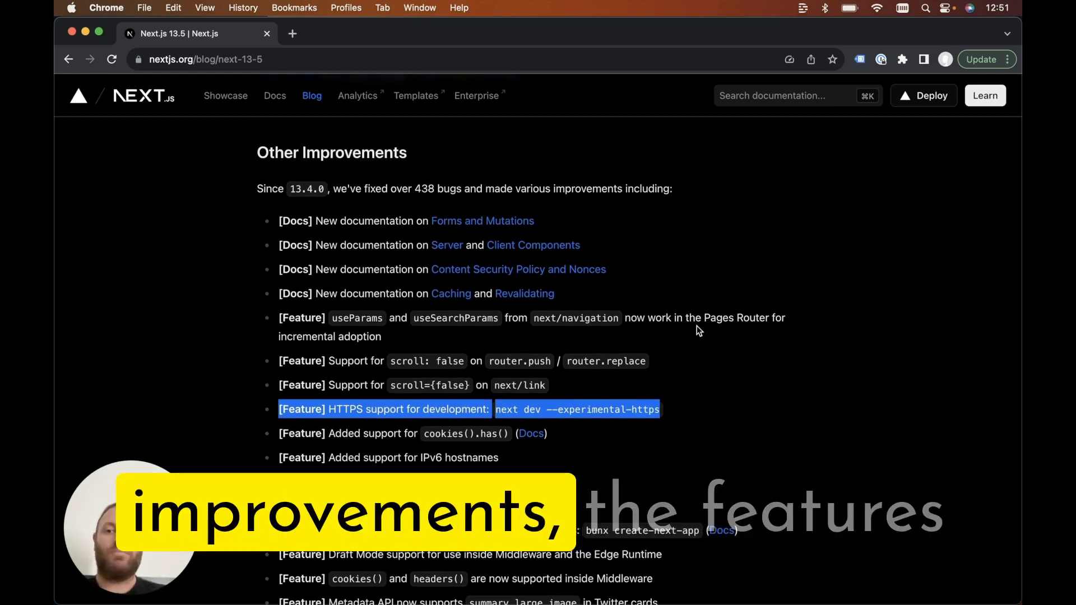
{"action": "scroll", "coordinate": [697, 330], "scroll_direction": "down", "scroll_amount": 3}
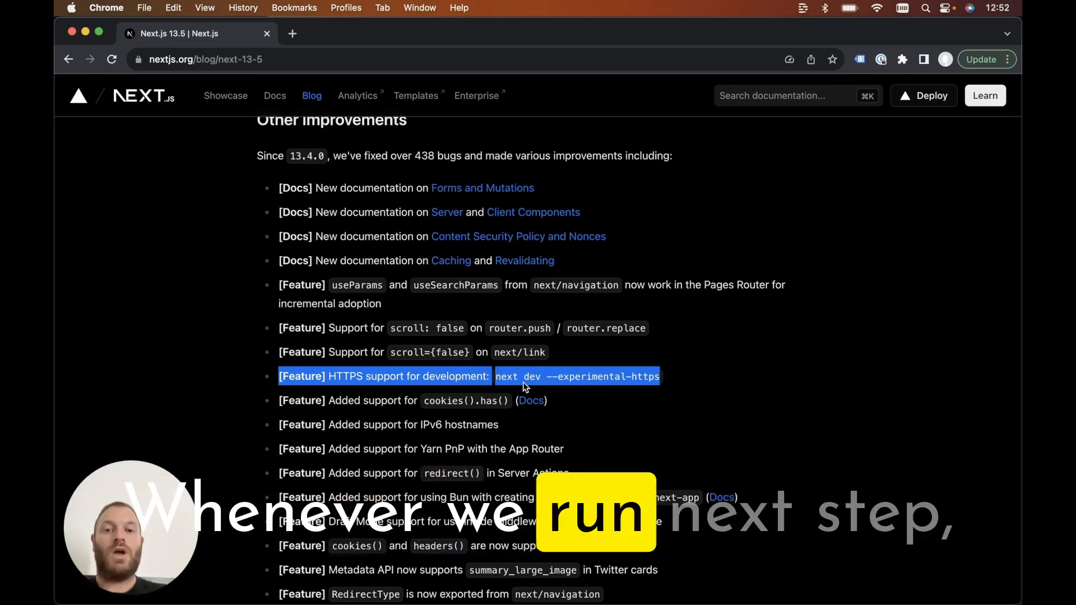
- Create the my-app project with create-next-app defaults and open it with 'code .'
{"action": "key", "text": "super+Tab"}
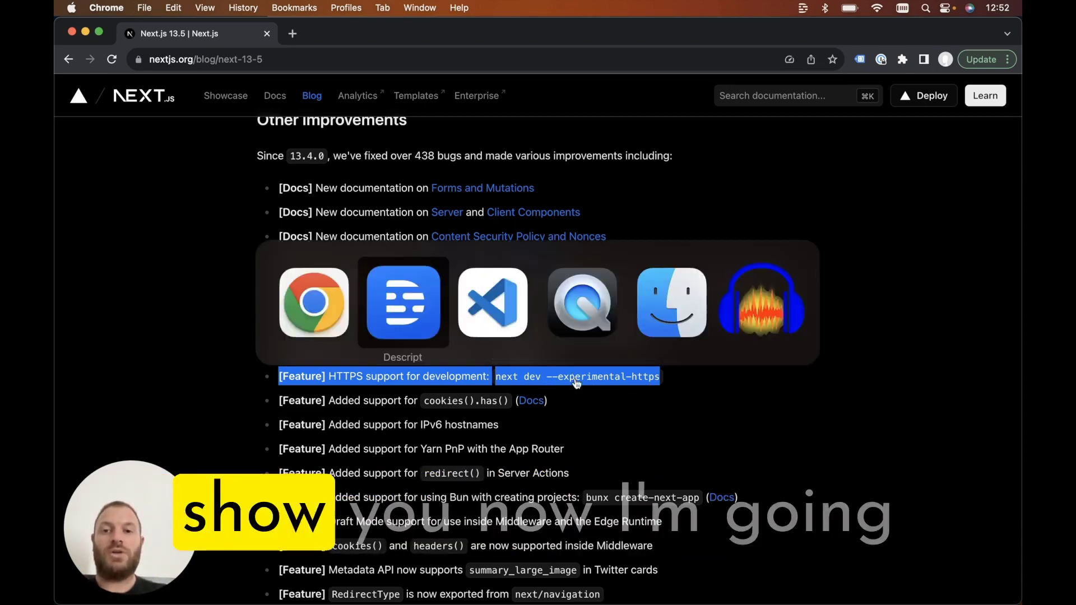
{"action": "key", "text": "super+Tab"}
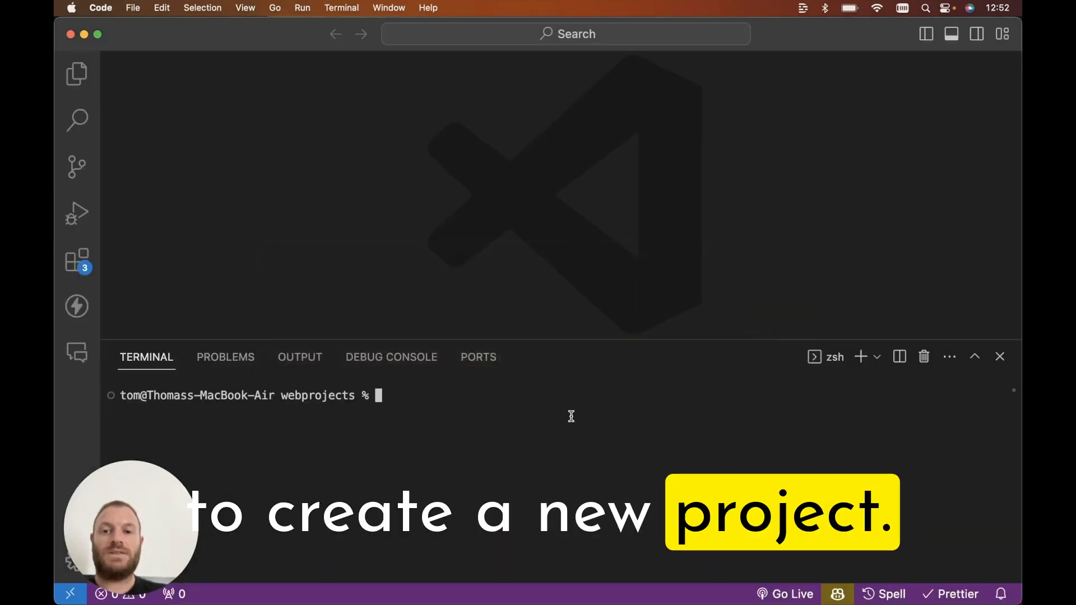
{"action": "type", "text": "npx "}
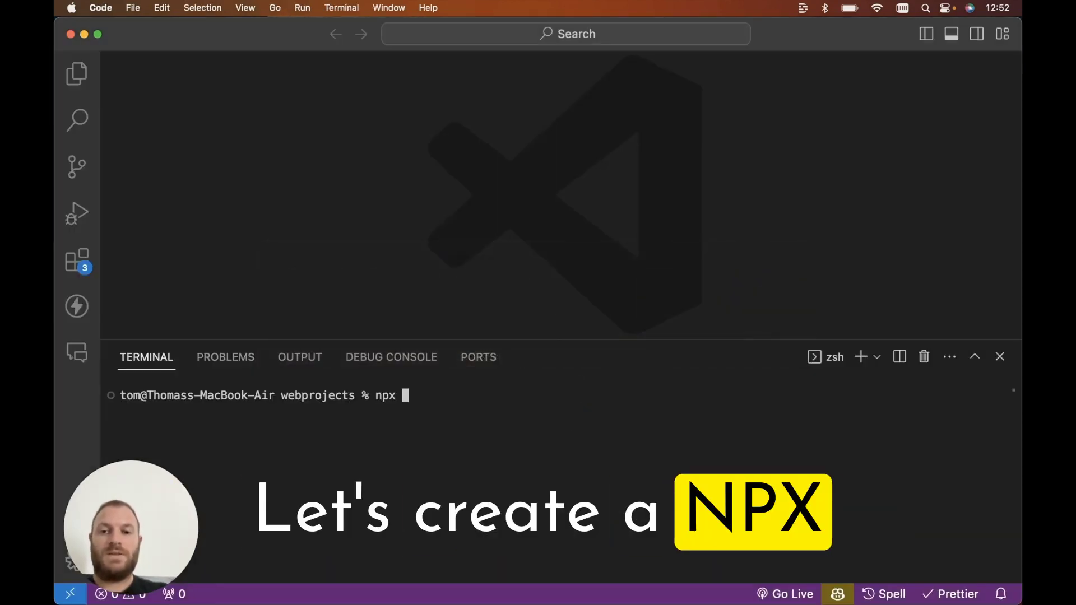
{"action": "type", "text": "create-next-"}
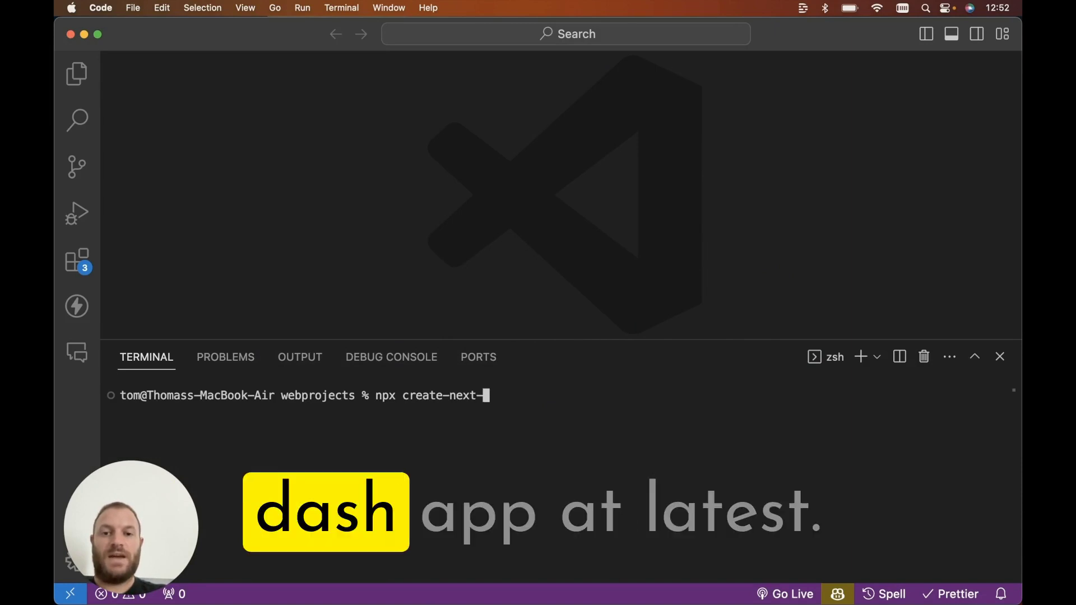
{"action": "type", "text": "app@latest"}
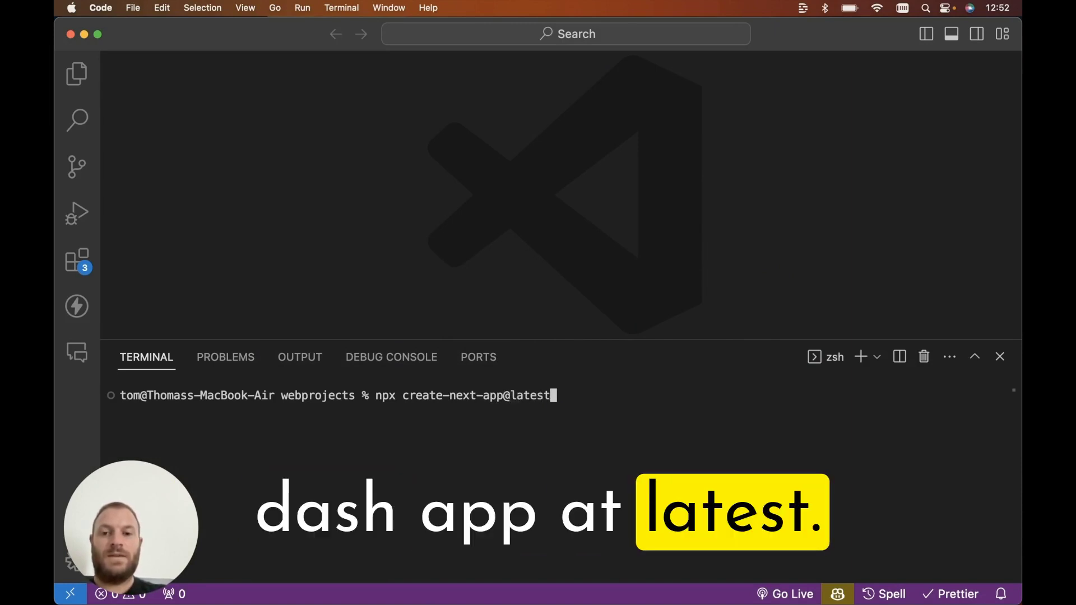
{"action": "key", "text": "Return"}
{"action": "key", "text": "Return"}
{"action": "key", "text": "Return"}
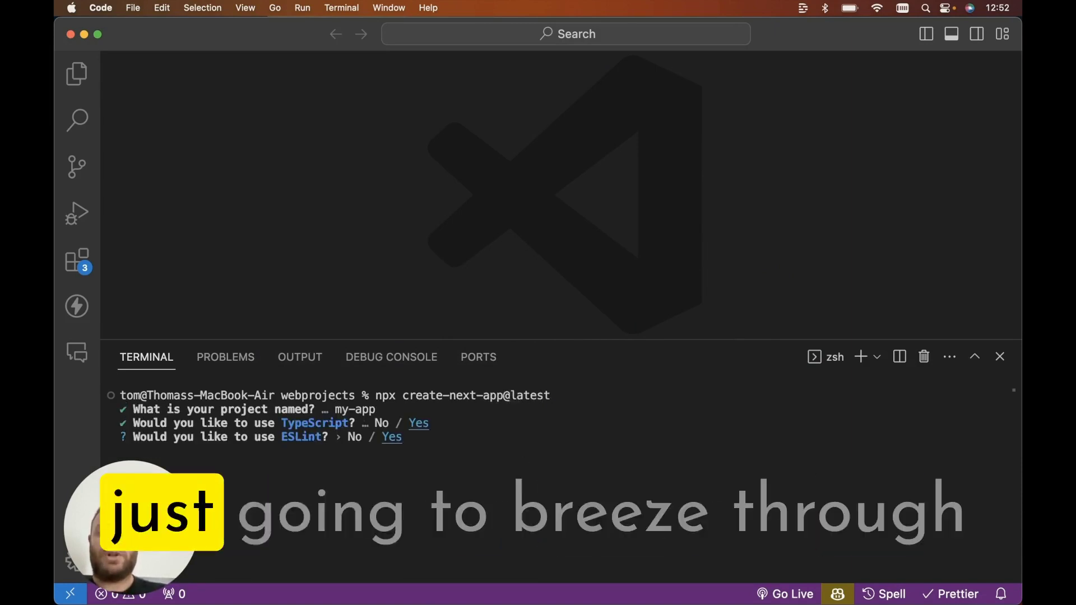
{"action": "key", "text": "Return"}
{"action": "key", "text": "Return"}
{"action": "key", "text": "Return"}
{"action": "key", "text": "Return"}
{"action": "key", "text": "Return"}
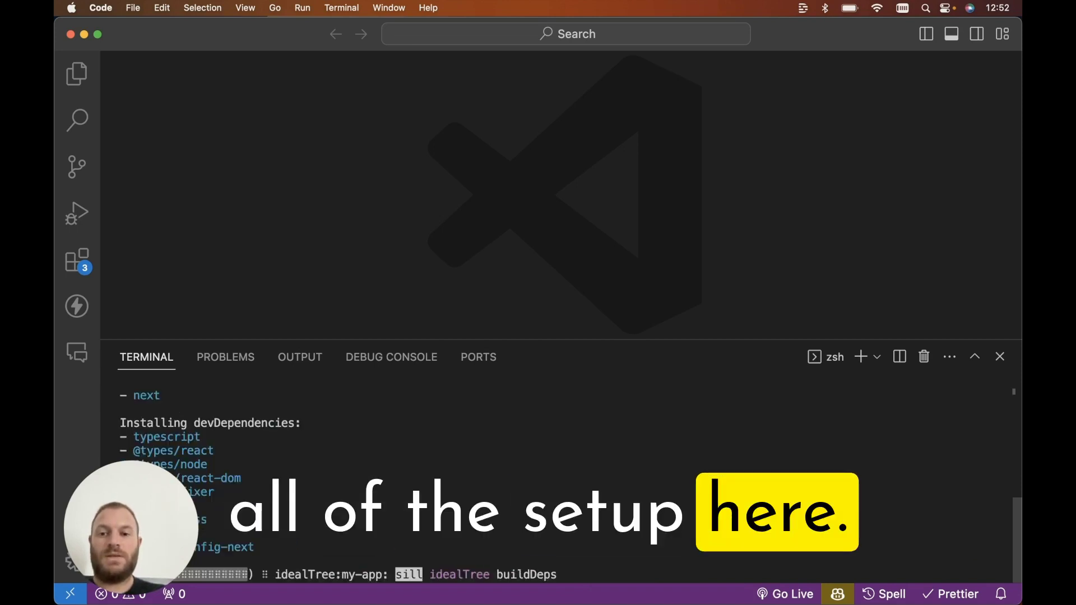
{"action": "type", "text": "cd my-a"}
{"action": "type", "text": "pp && cod"}
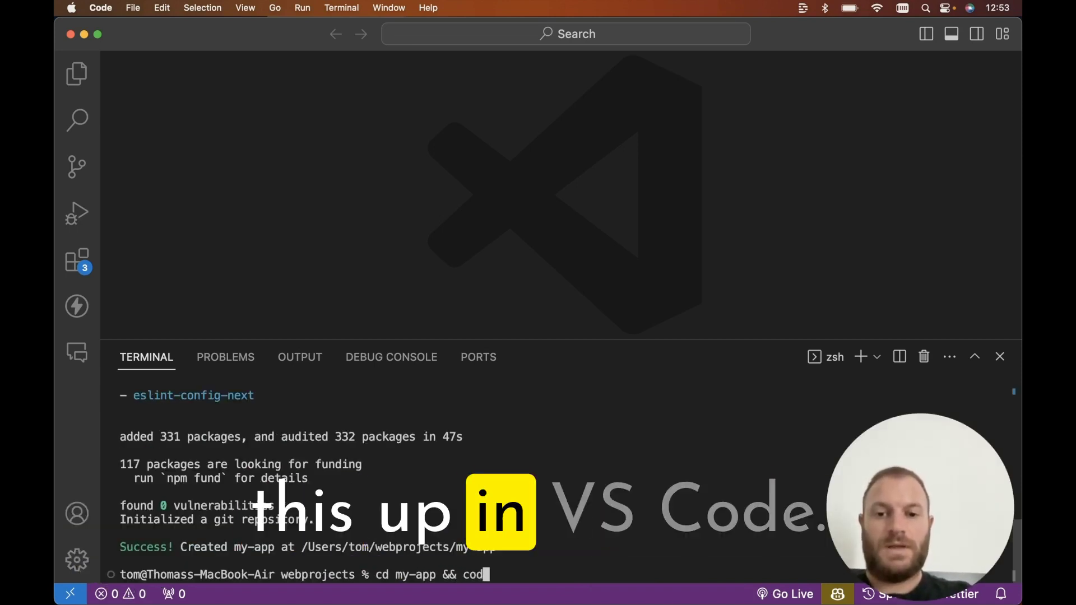
{"action": "type", "text": "e ."}
{"action": "key", "text": "Return"}
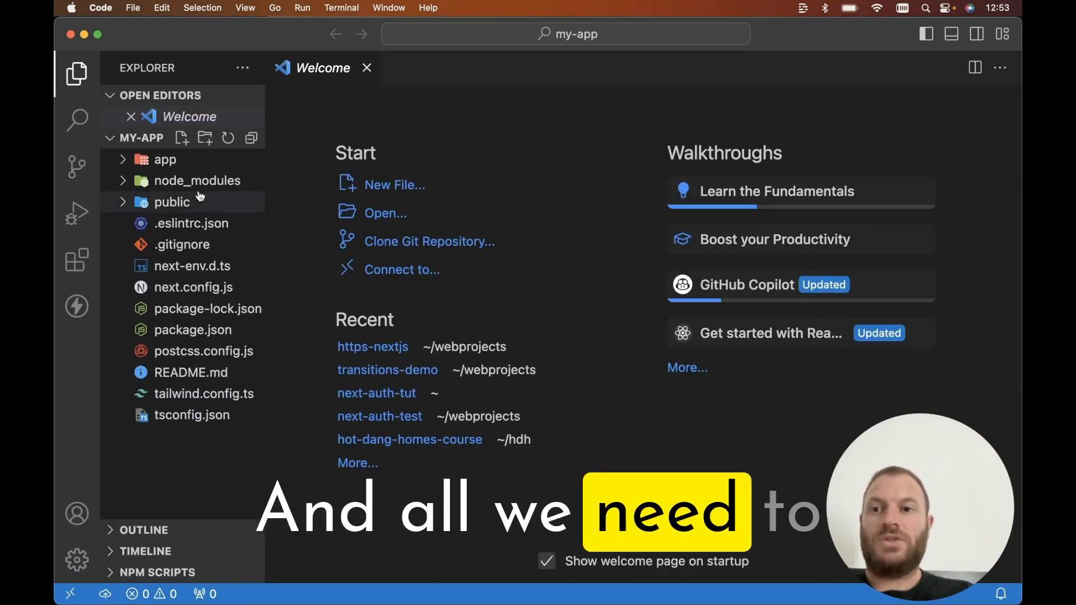
- Append ' --experimental-https' to package.json's dev script and save the file
{"action": "double_click", "coordinate": [213, 330]}
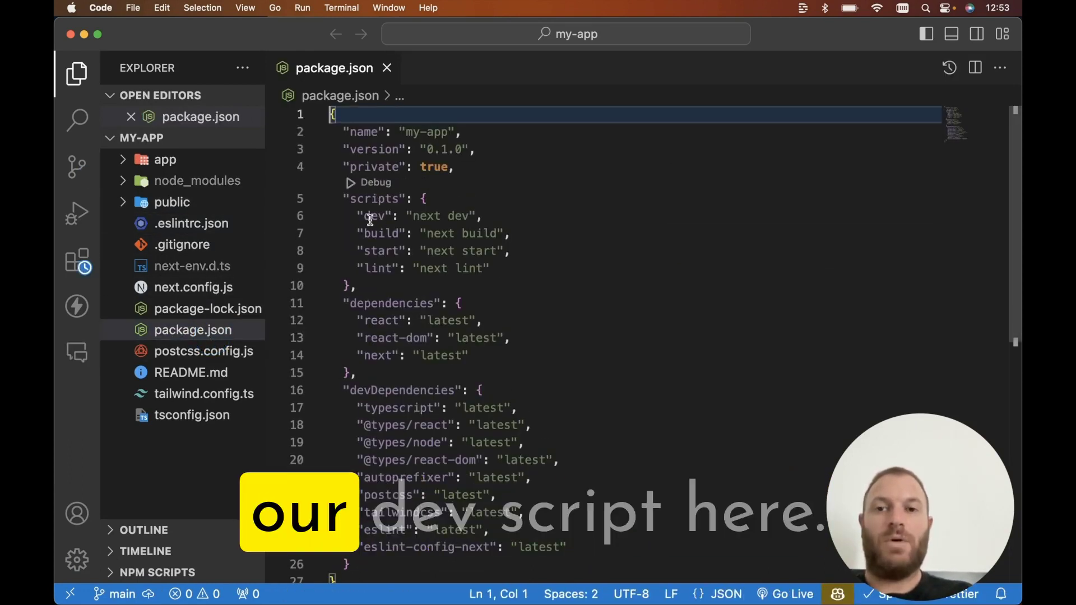
{"action": "double_click", "coordinate": [372, 217]}
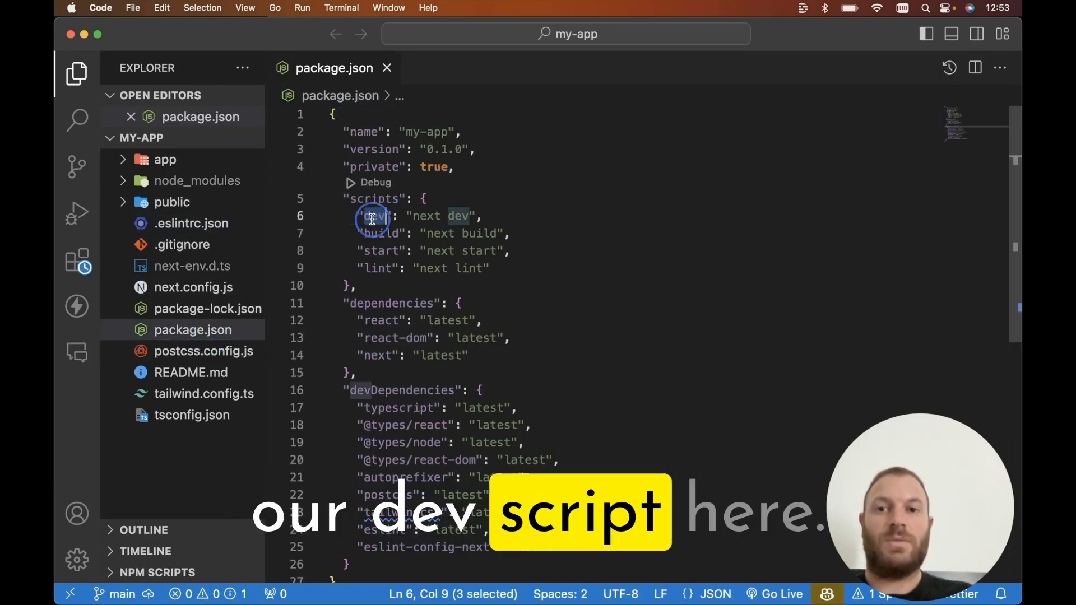
{"action": "left_click", "coordinate": [471, 216]}
{"action": "type", "text": "--experimental-https"}
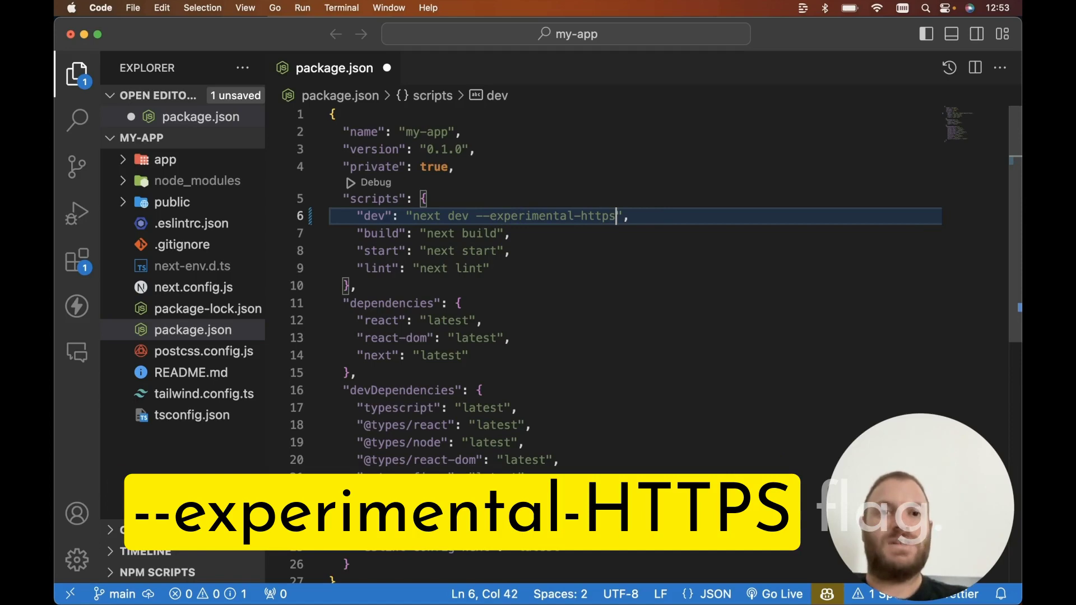
{"action": "key", "text": "cmd+s"}
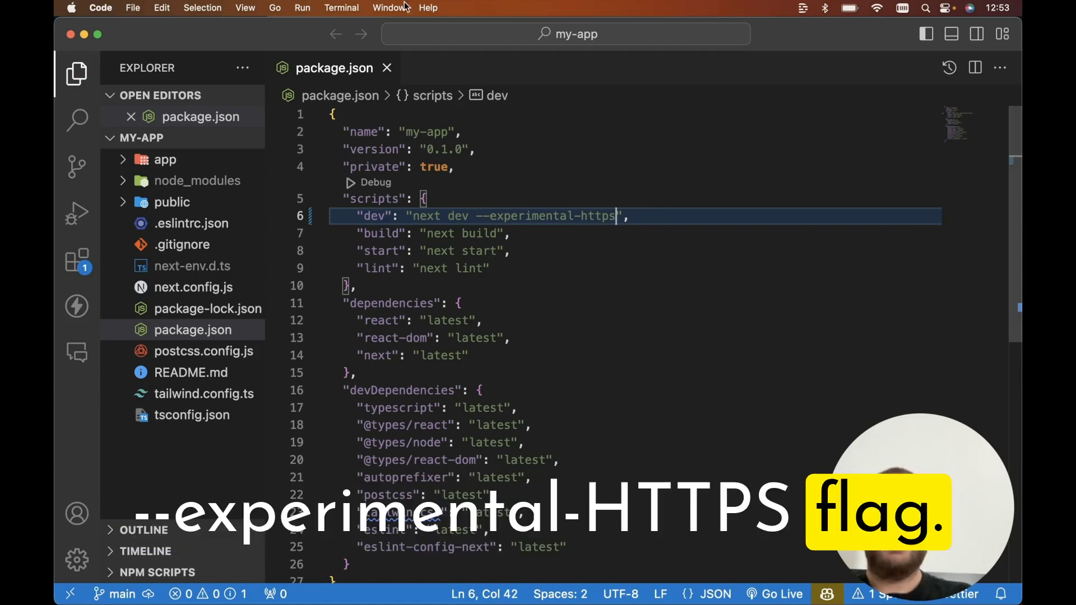
{"action": "left_click", "coordinate": [341, 7]}
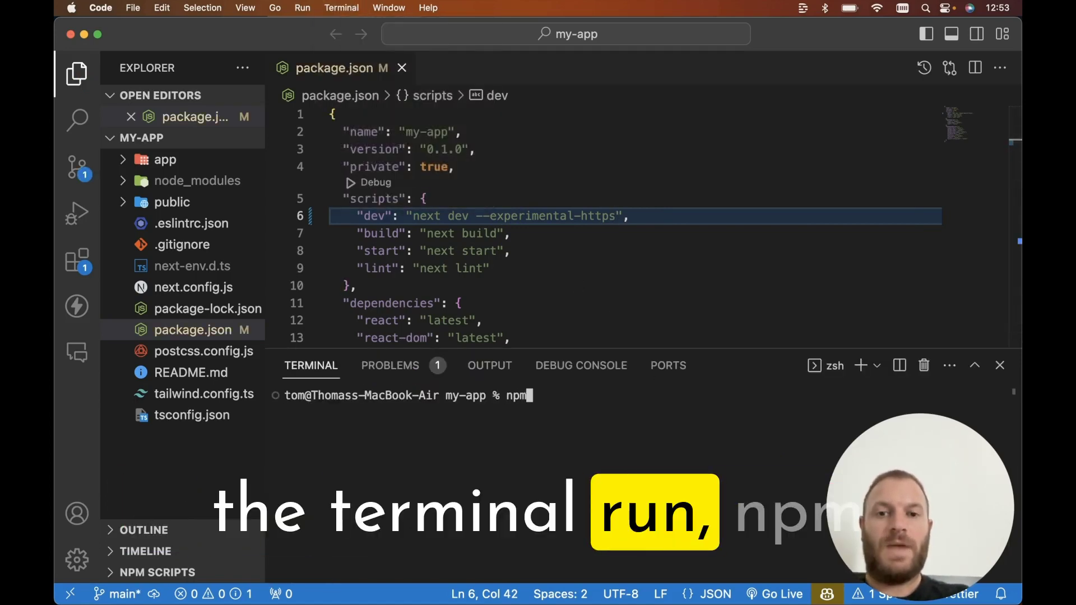
{"action": "type", "text": "run dev"}
{"action": "key", "text": "Return"}
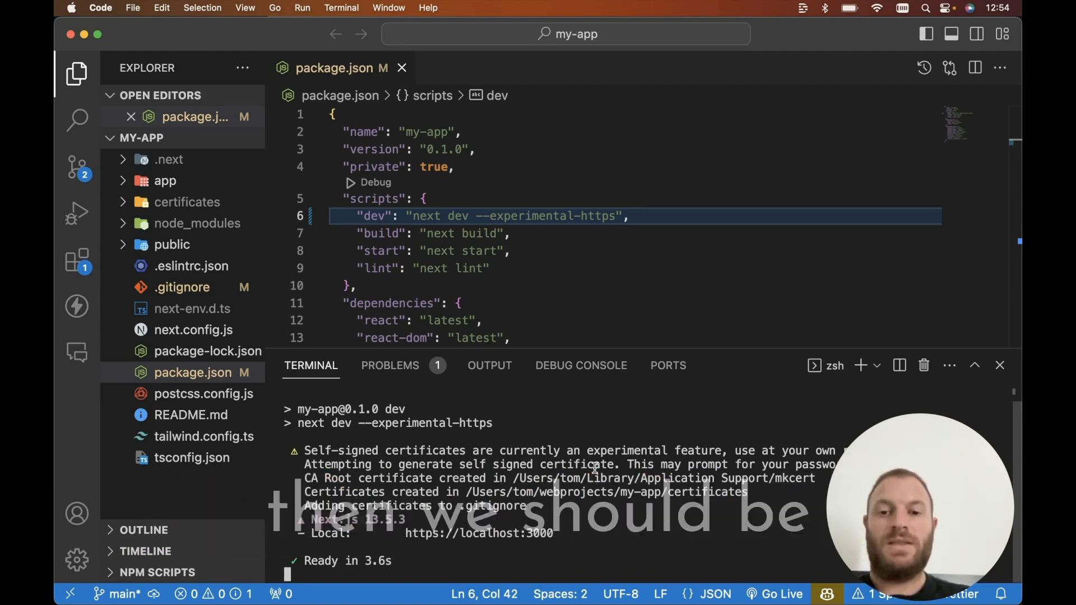
{"action": "left_click", "coordinate": [524, 531], "text": "super"}
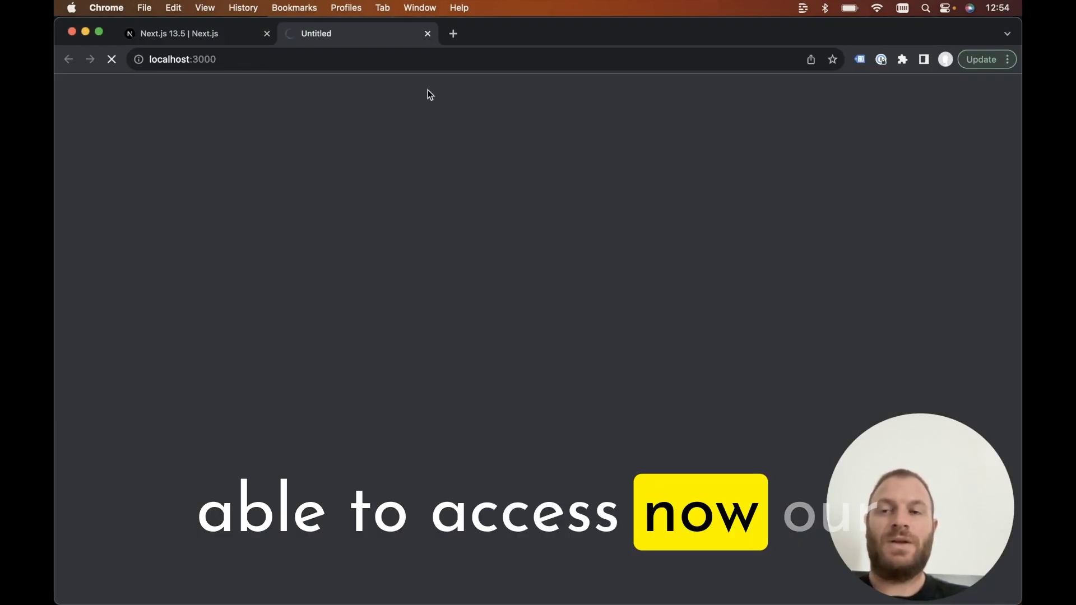
- Check the address-bar lock confirms 'Connection is secure' for localhost:3000
{"action": "left_click", "coordinate": [369, 62]}
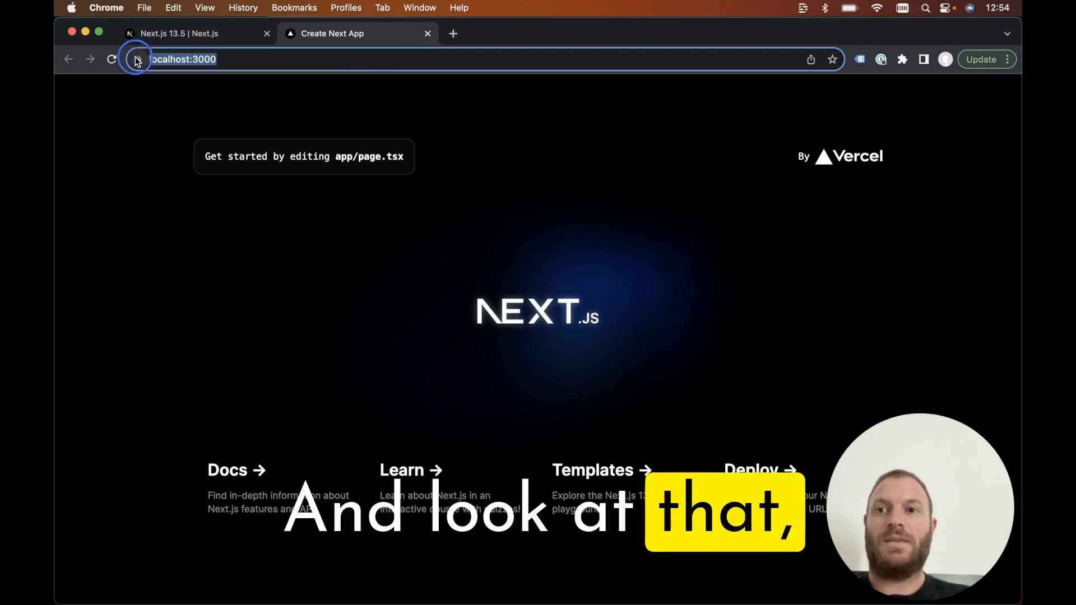
{"action": "left_click", "coordinate": [137, 60]}
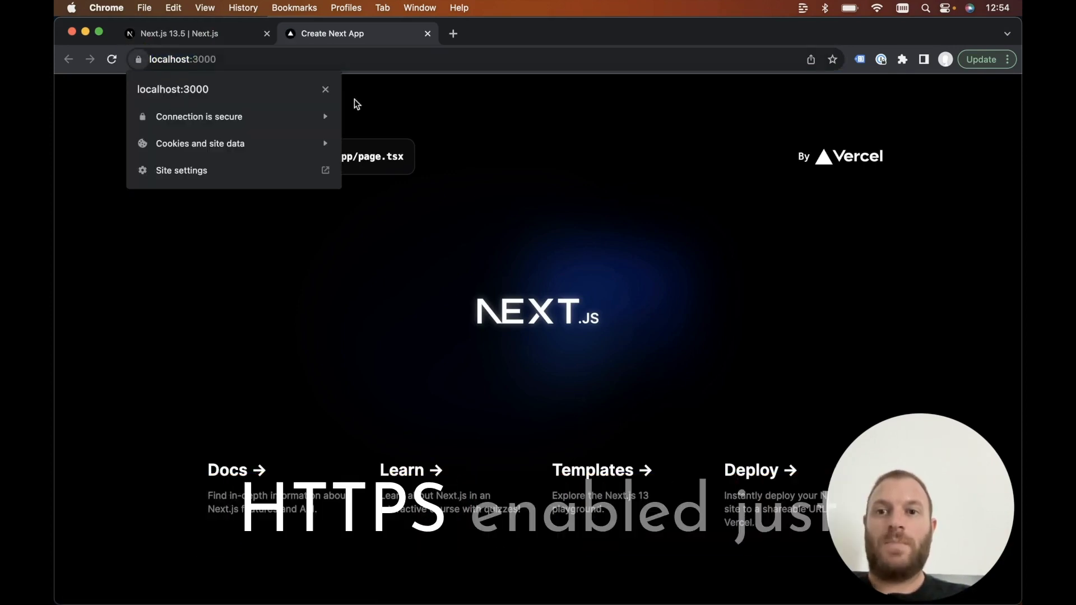
{"action": "left_click", "coordinate": [447, 120]}
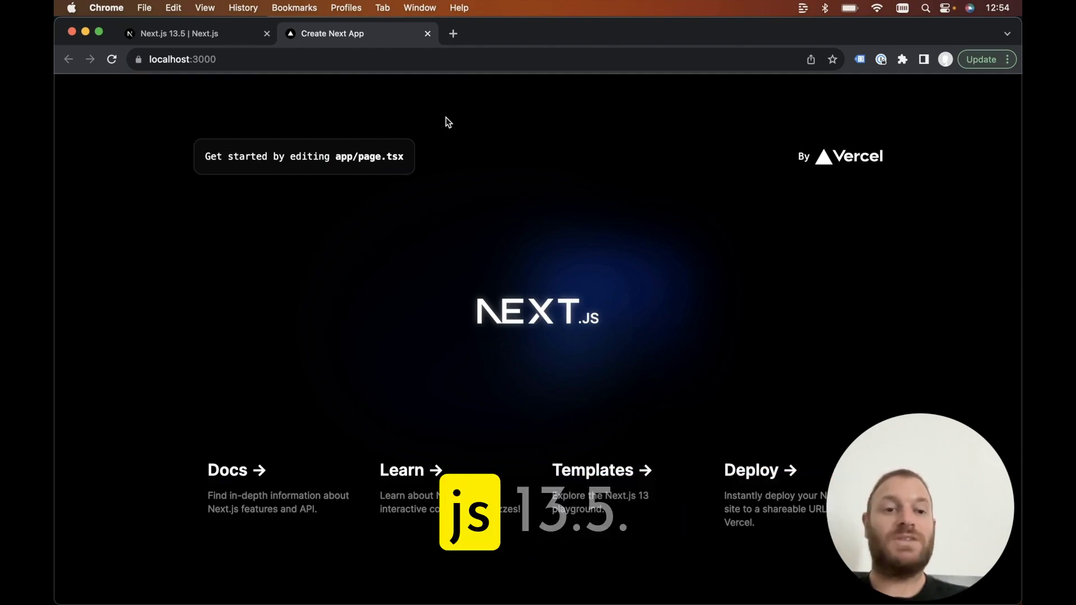